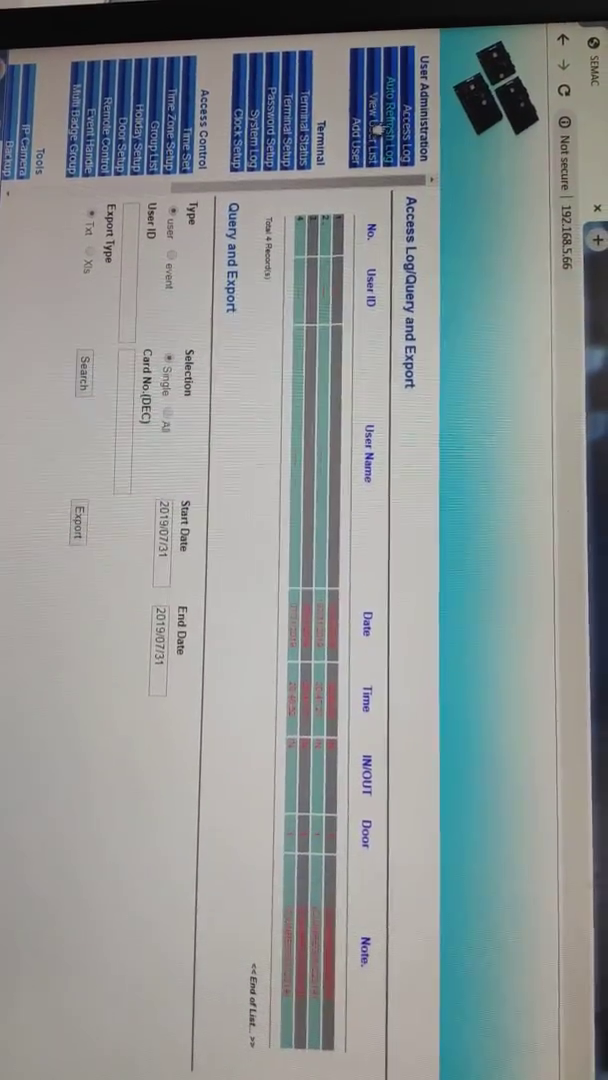
{"action": "left_click", "coordinate": [380, 120]}
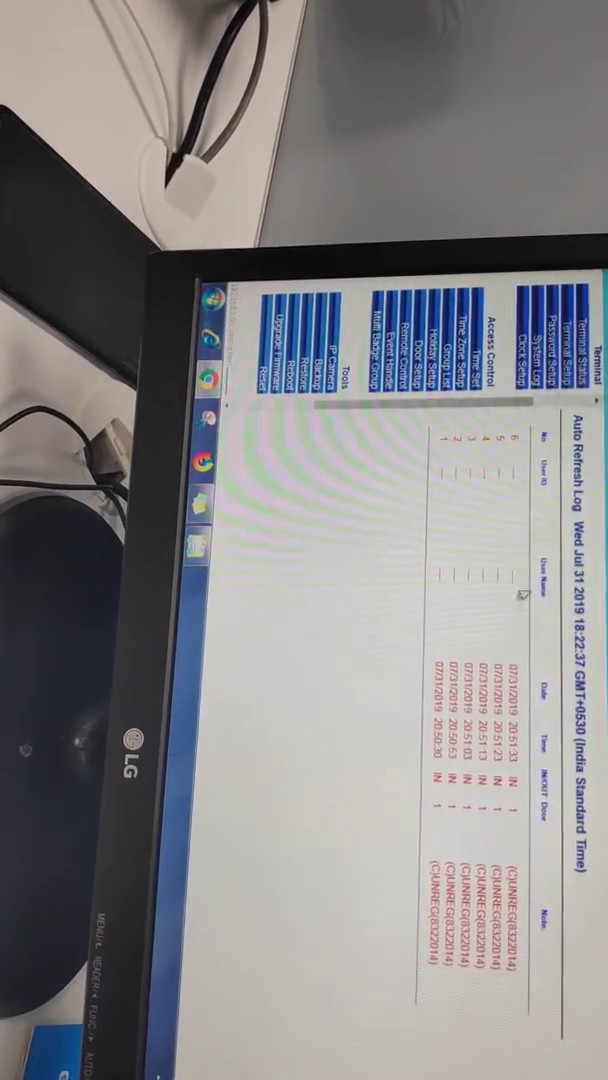
Open Terminal Configuration and inspect the terminal IP address and software IP values.
{"action": "left_click", "coordinate": [588, 348]}
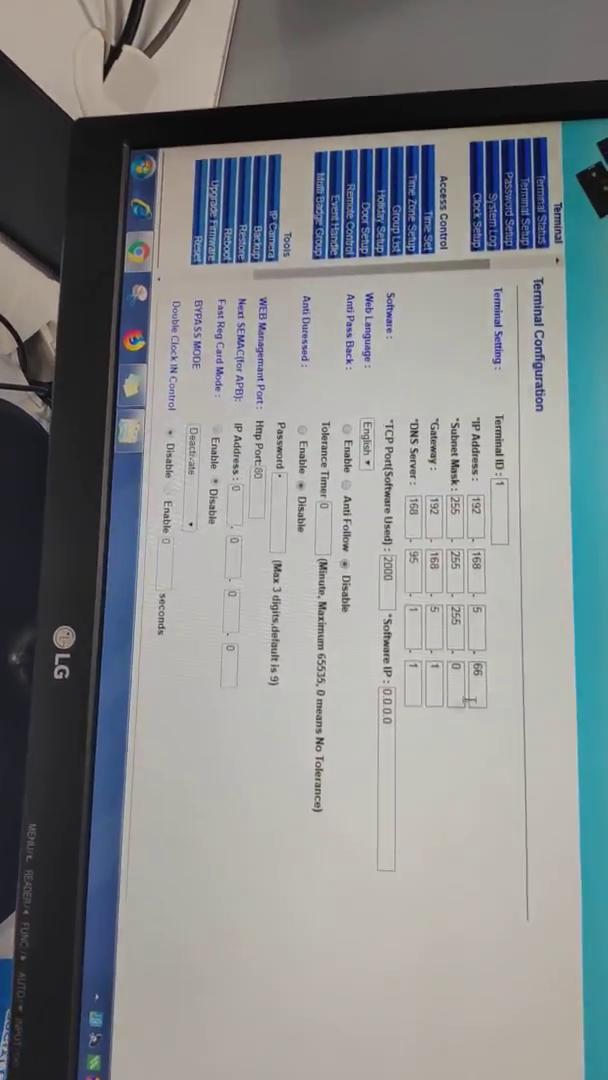
{"action": "double_click", "coordinate": [497, 703]}
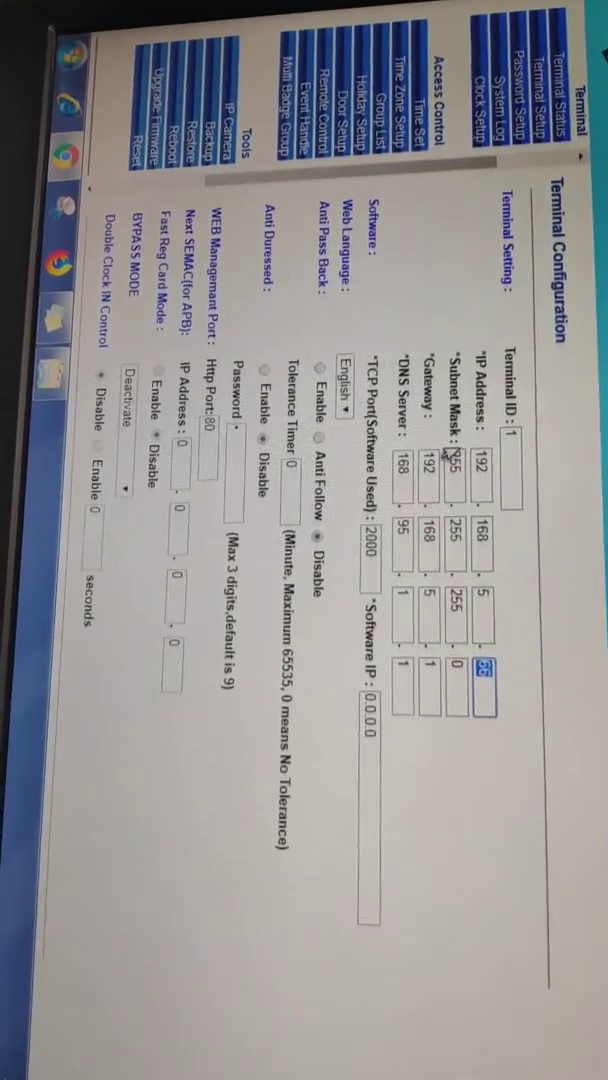
{"action": "double_click", "coordinate": [366, 700]}
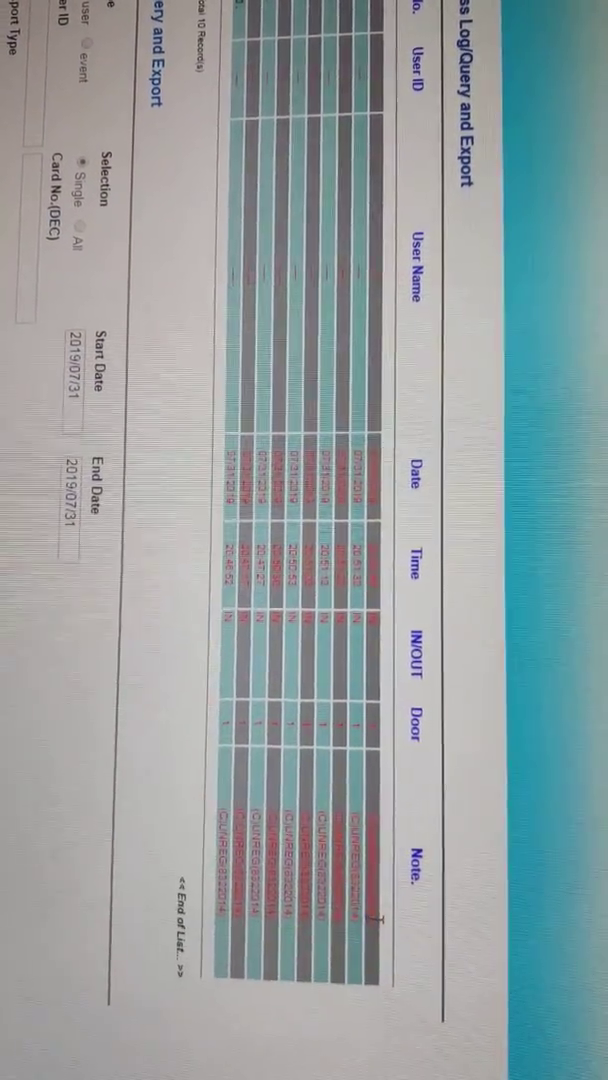
{"action": "left_click_drag", "start_coordinate": [378, 915], "coordinate": [375, 866]}
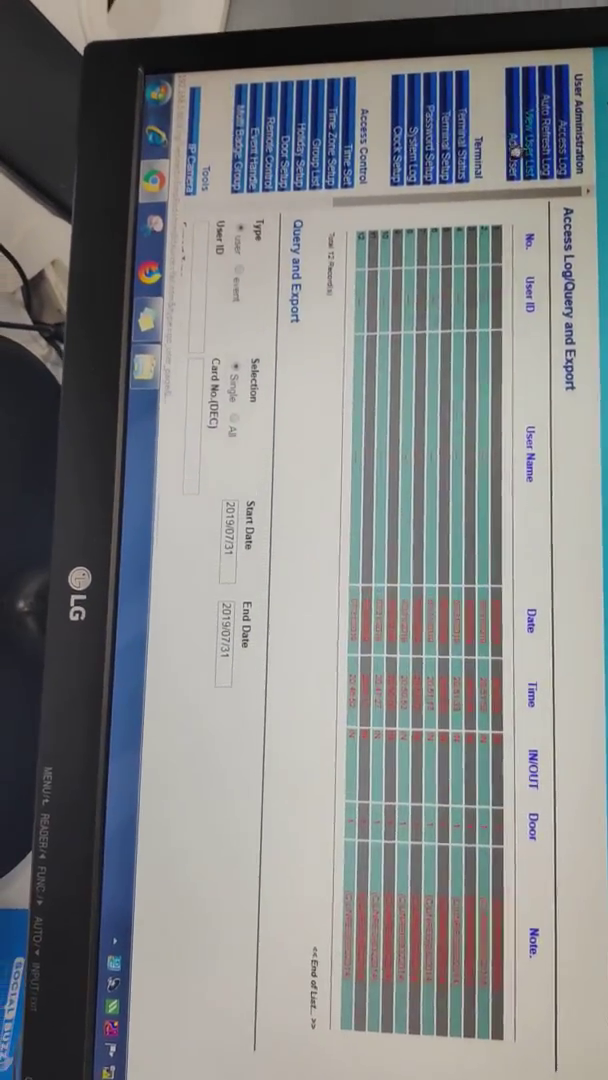
{"action": "left_click", "coordinate": [520, 100]}
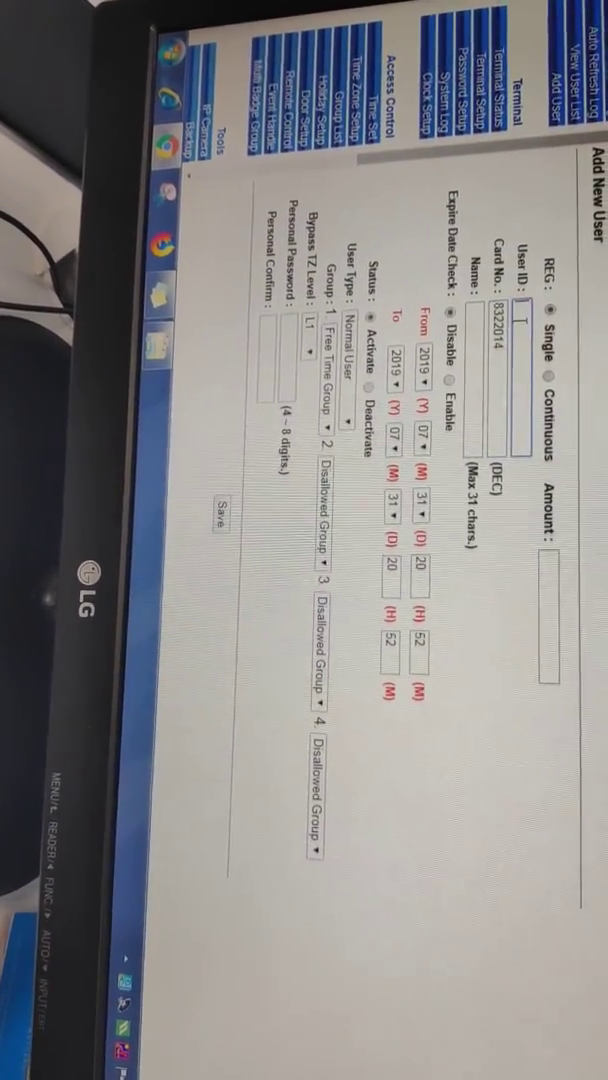
{"action": "type", "text": "1"}
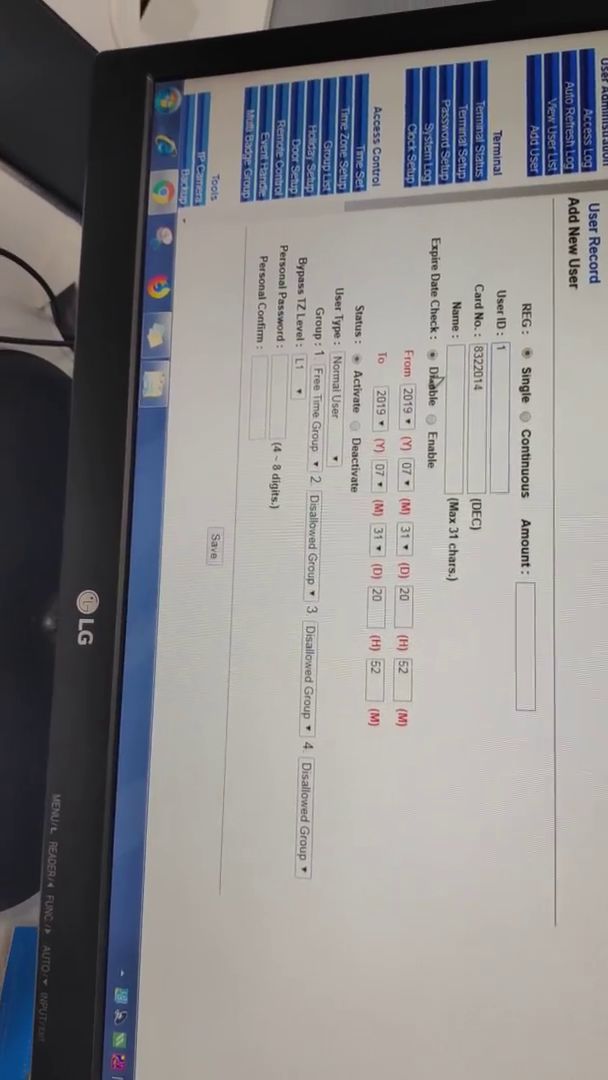
{"action": "left_click", "coordinate": [443, 390]}
{"action": "type", "text": "Test"}
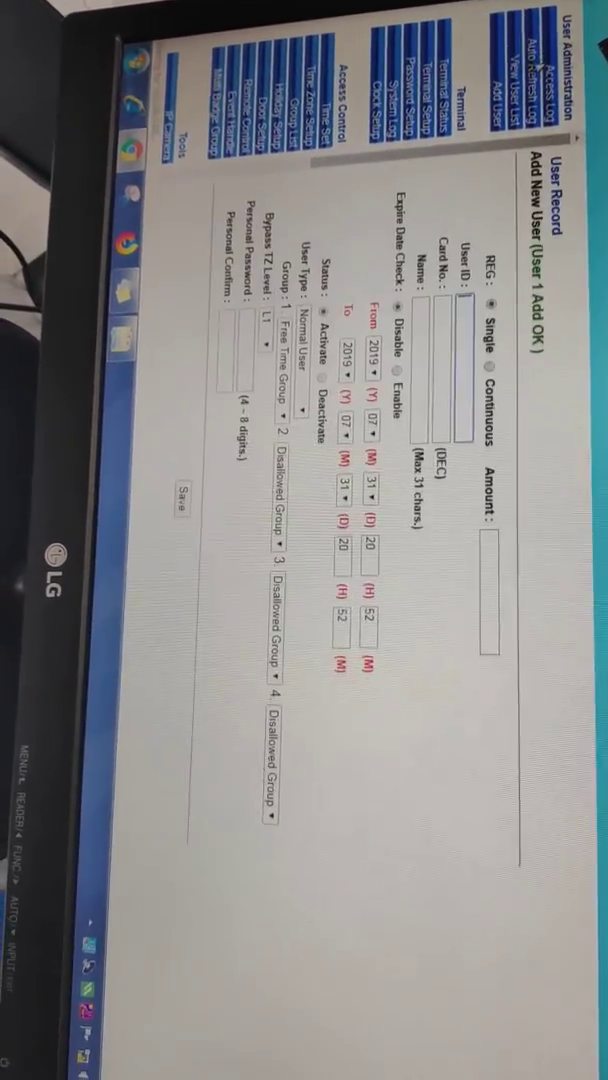
Go back to the Access Log to check the new swipe by user Test.
{"action": "left_click", "coordinate": [543, 35]}
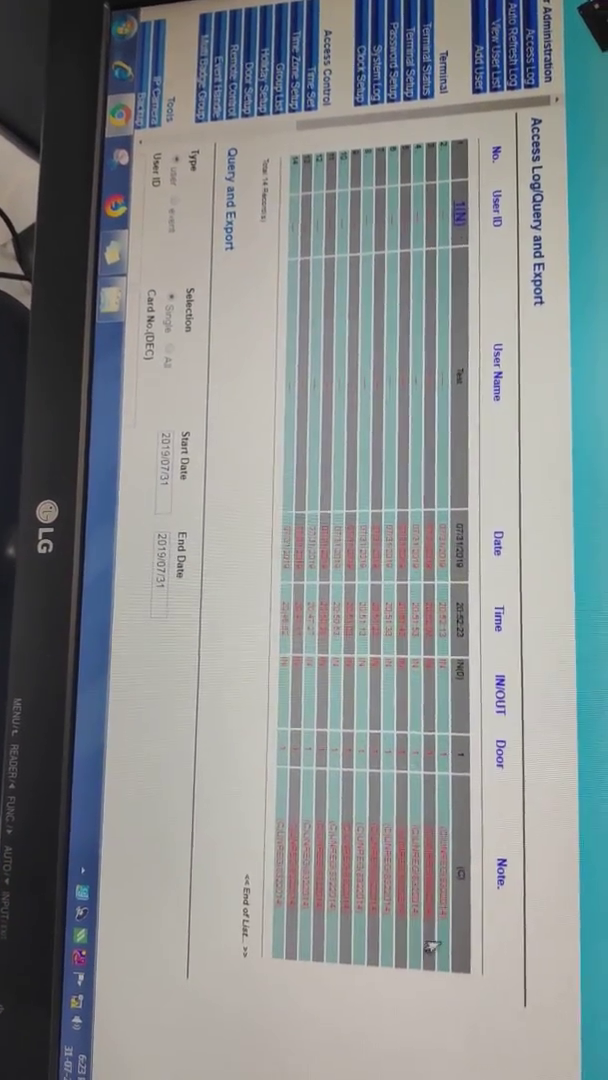